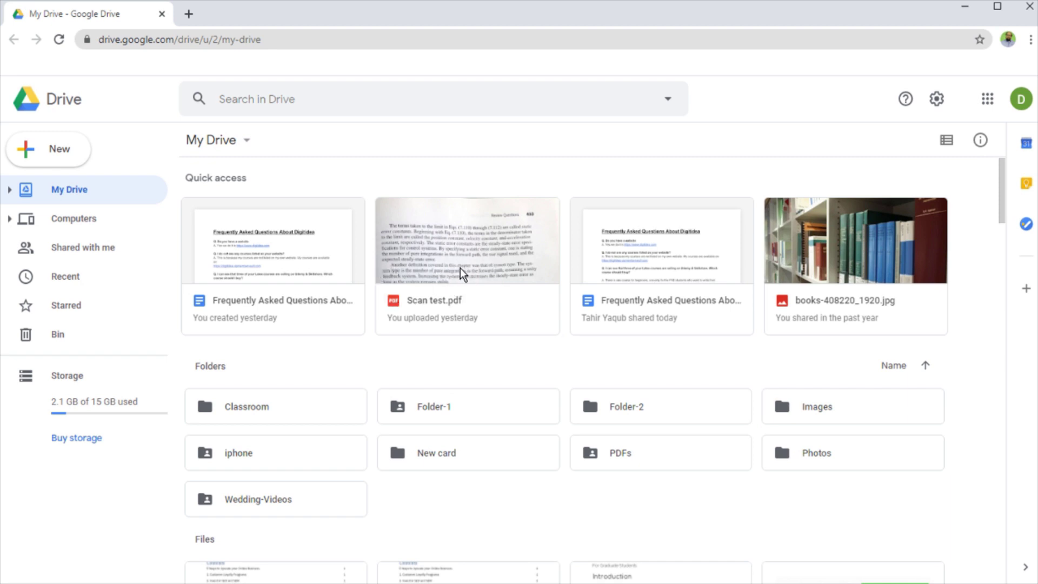
# Preview Scan test.pdf, scroll through the scanned page, and list the Open with apps
pyautogui.click(473, 250)
pyautogui.rightClick(474, 250)
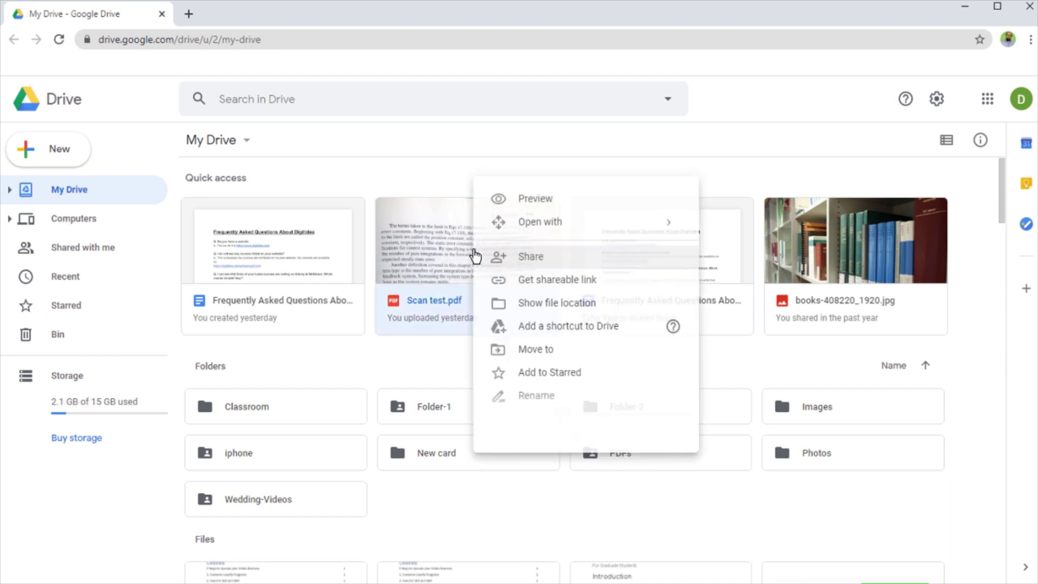
pyautogui.click(446, 251)
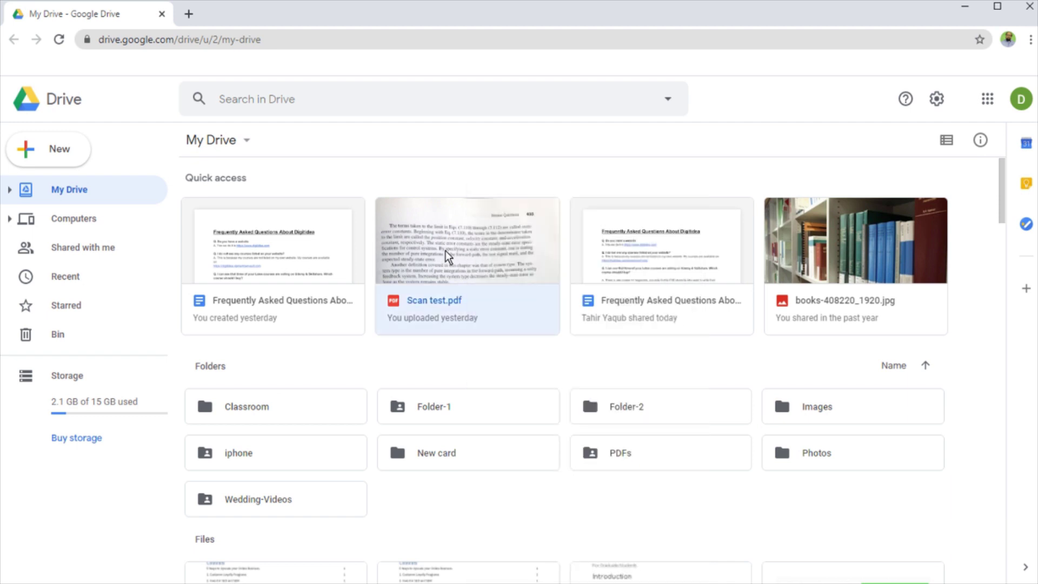
pyautogui.doubleClick(446, 251)
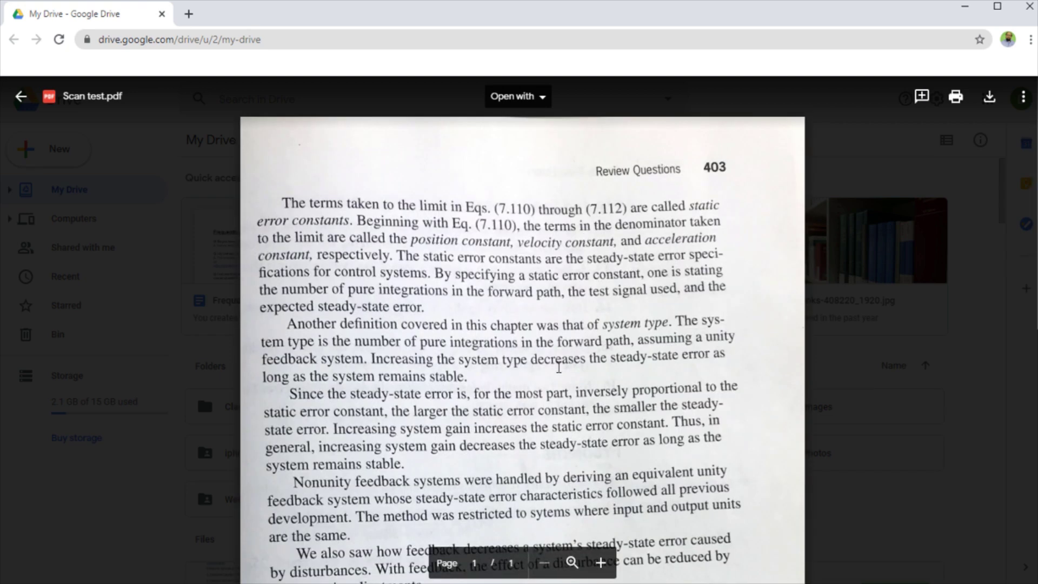
pyautogui.scroll(-4, 559, 366)
pyautogui.scroll(-4, 559, 366)
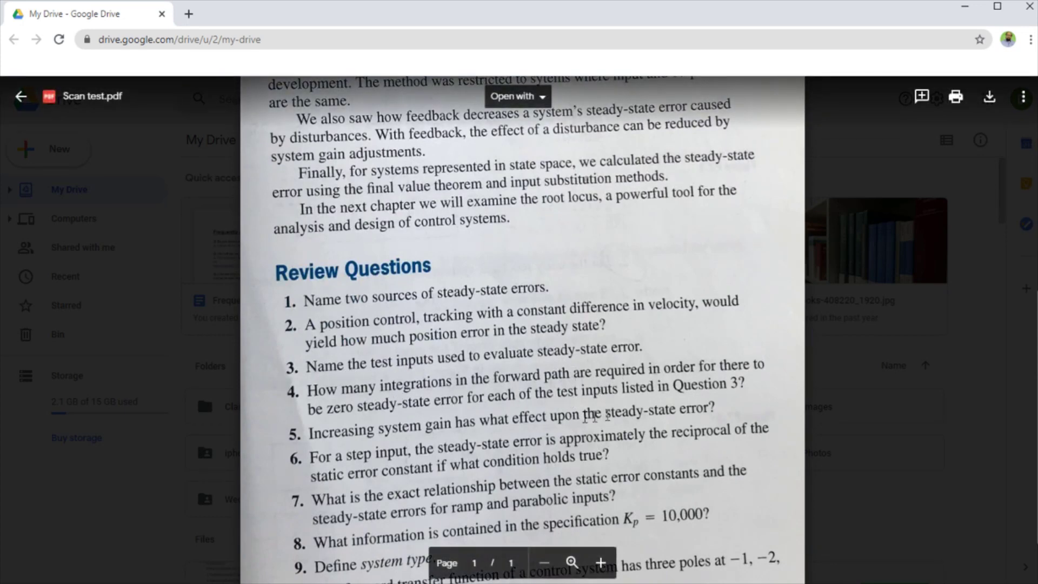
pyautogui.scroll(8, 508, 417)
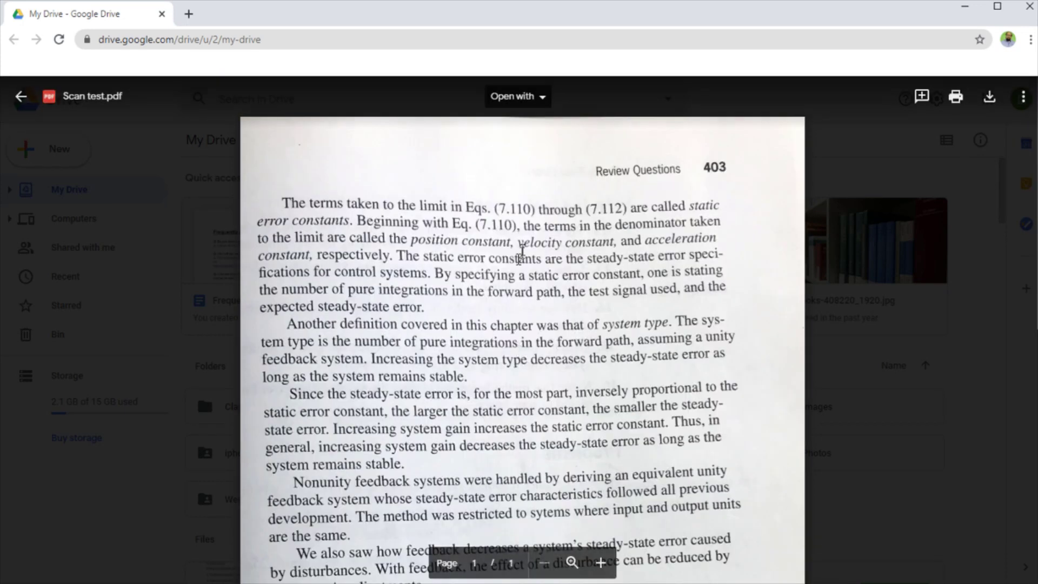
pyautogui.click(537, 98)
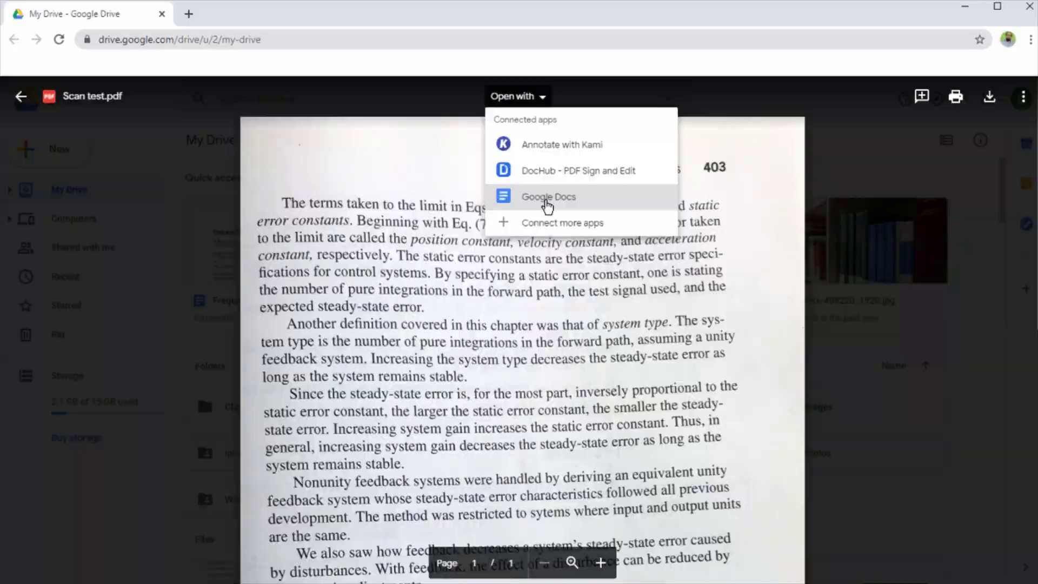
# Open Scan test.pdf as an editable Google Doc and scroll through the converted text
pyautogui.click(547, 206)
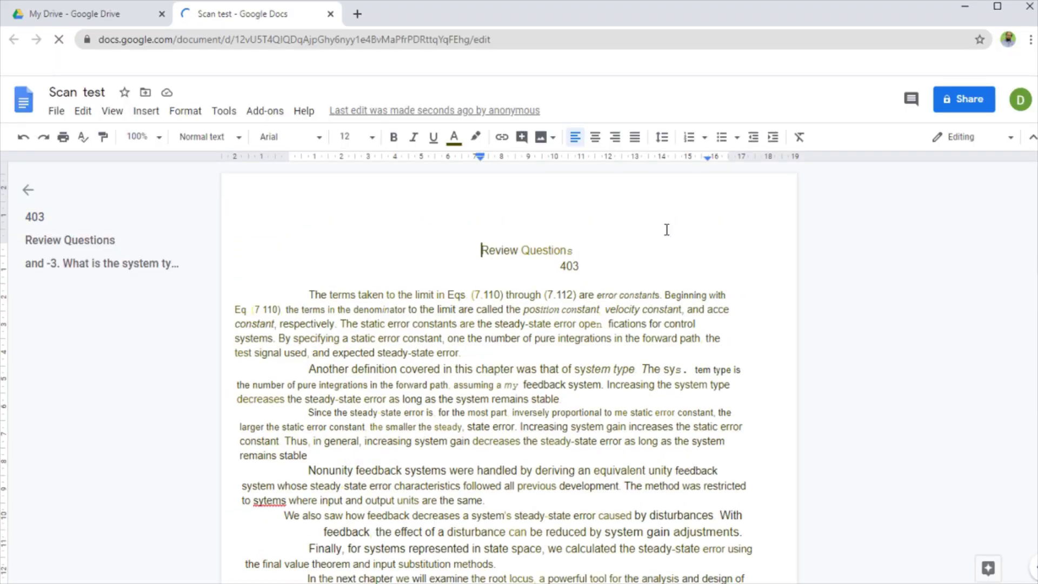
pyautogui.scroll(-5, 667, 230)
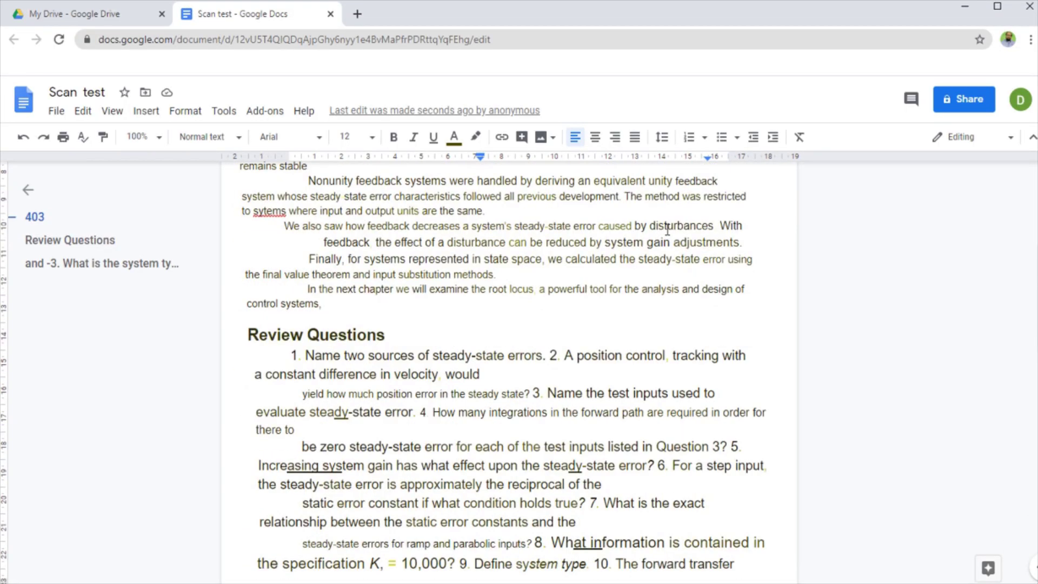
pyautogui.scroll(-3, 668, 230)
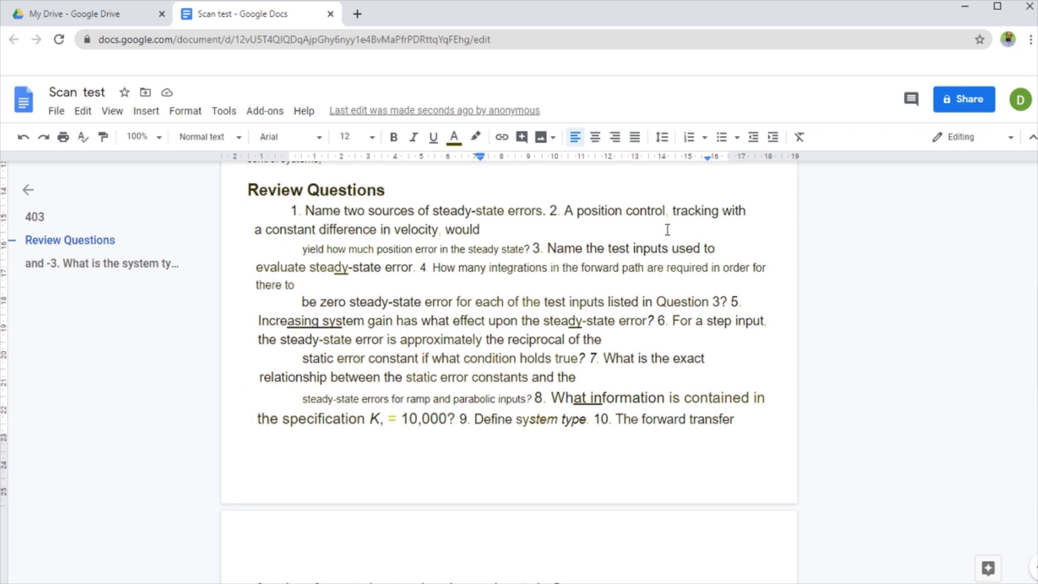
pyautogui.scroll(1, 667, 232)
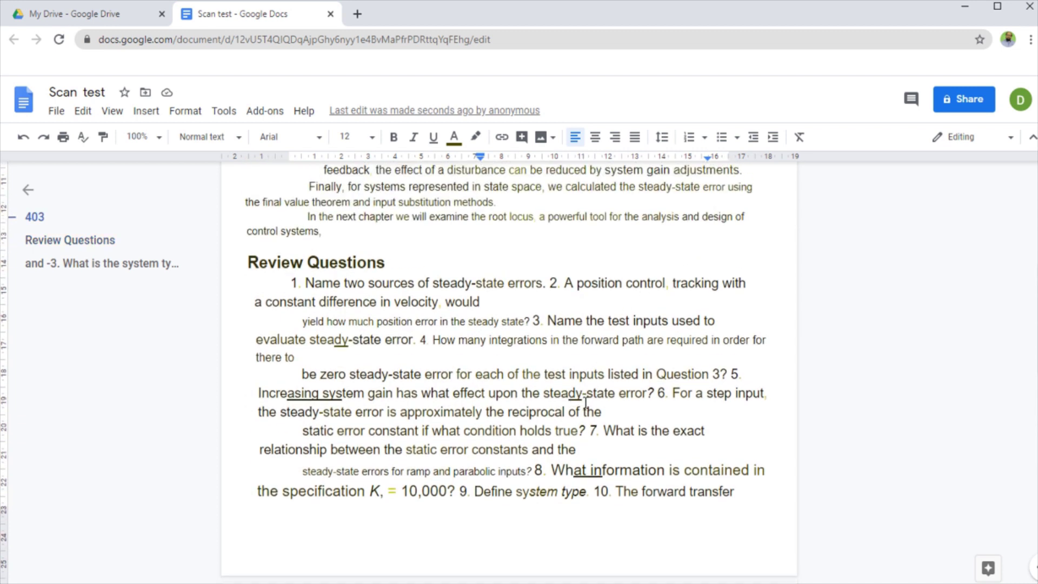
pyautogui.scroll(2, 601, 398)
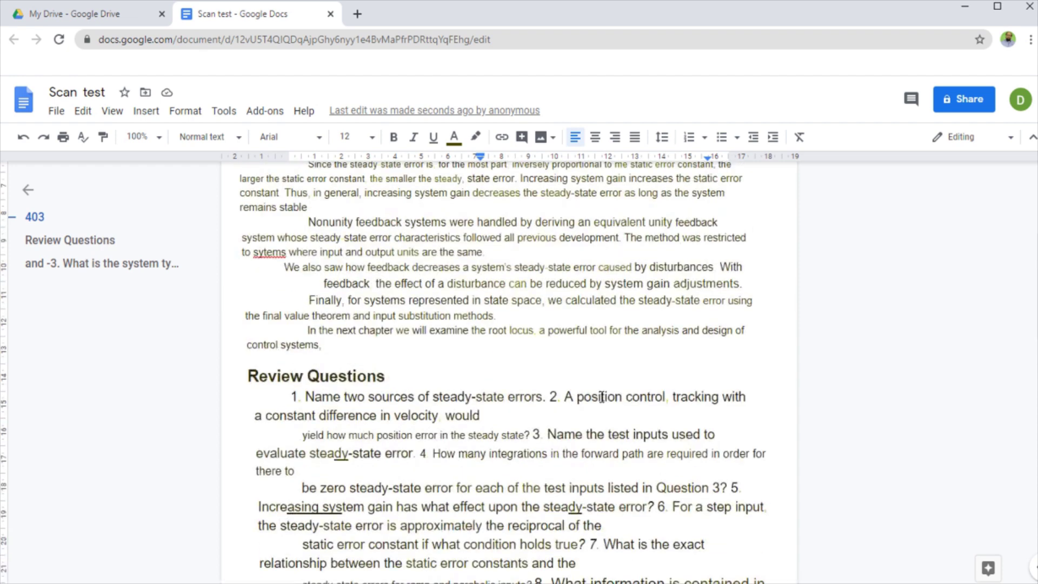
pyautogui.scroll(1, 602, 397)
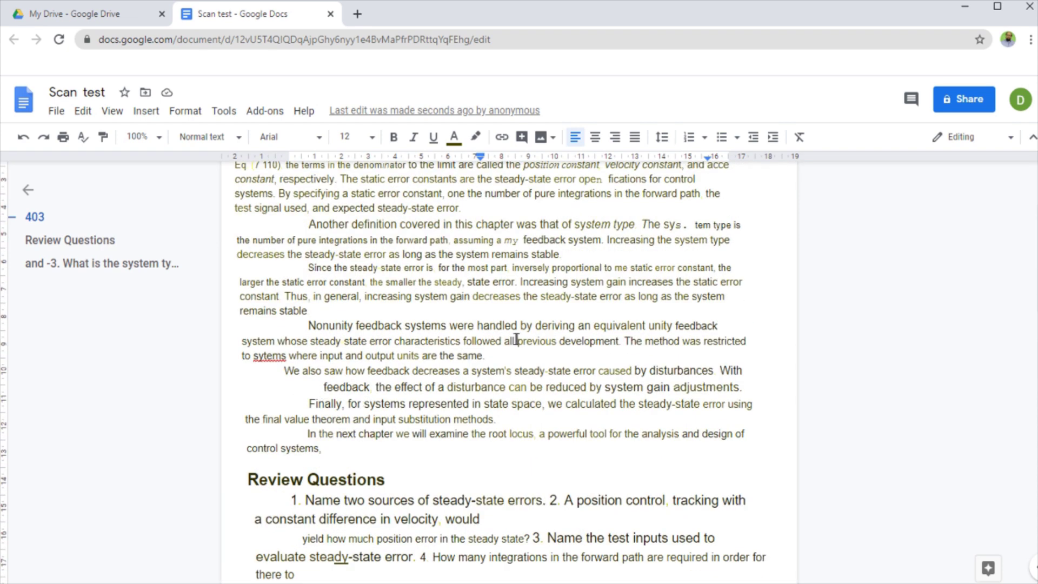
# Replace the 'Review Questions' heading with 'Change Title'
pyautogui.doubleClick(267, 355)
pyautogui.click(265, 358)
pyautogui.doubleClick(274, 361)
pyautogui.scroll(3, 483, 334)
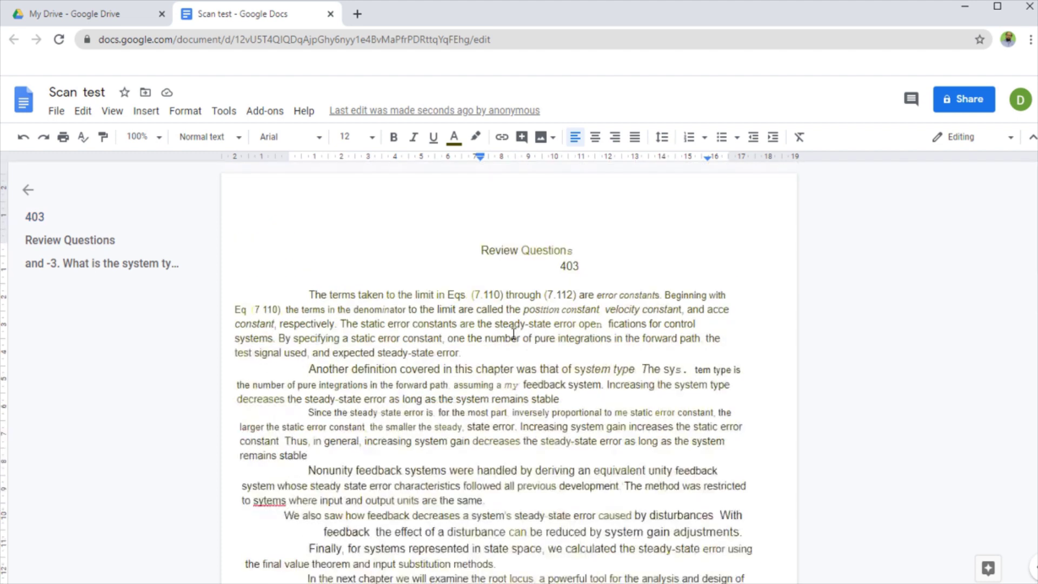
pyautogui.moveTo(478, 250); pyautogui.dragTo(643, 247)
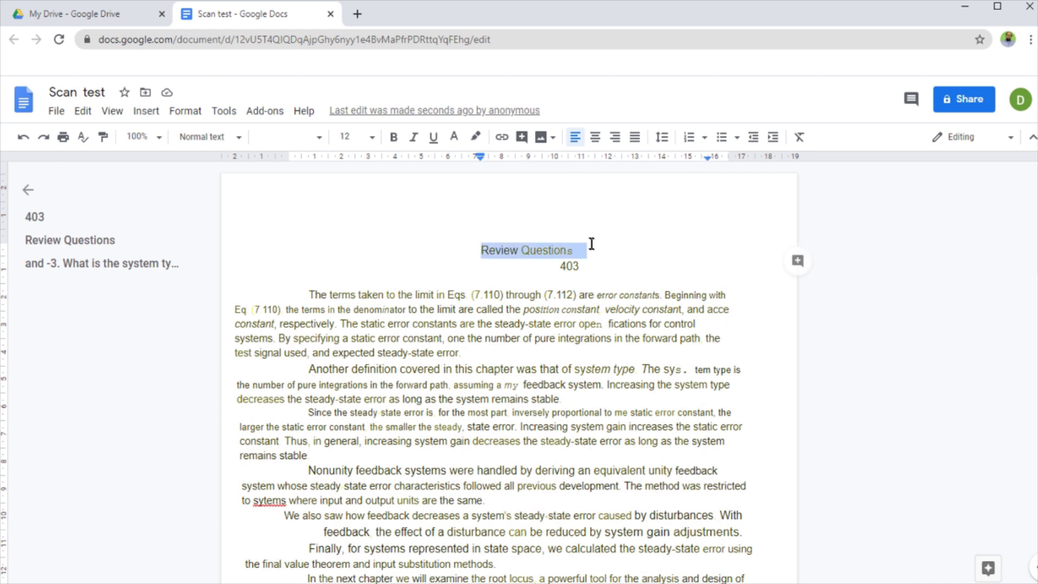
pyautogui.write('Change Title')
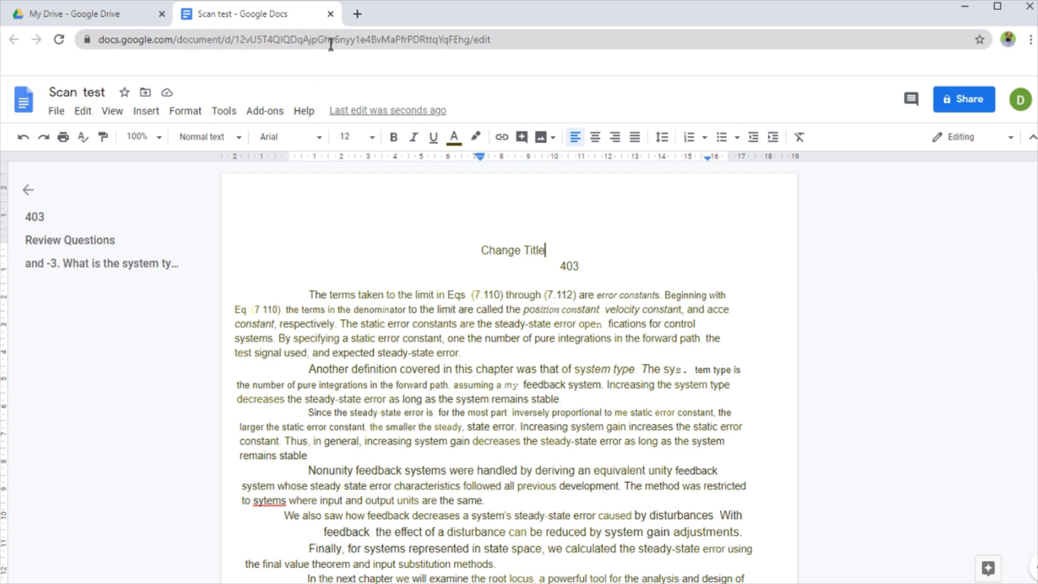
# Close the Scan test document and open the IXL Maths and English Practice site in a new tab
pyautogui.click(330, 14)
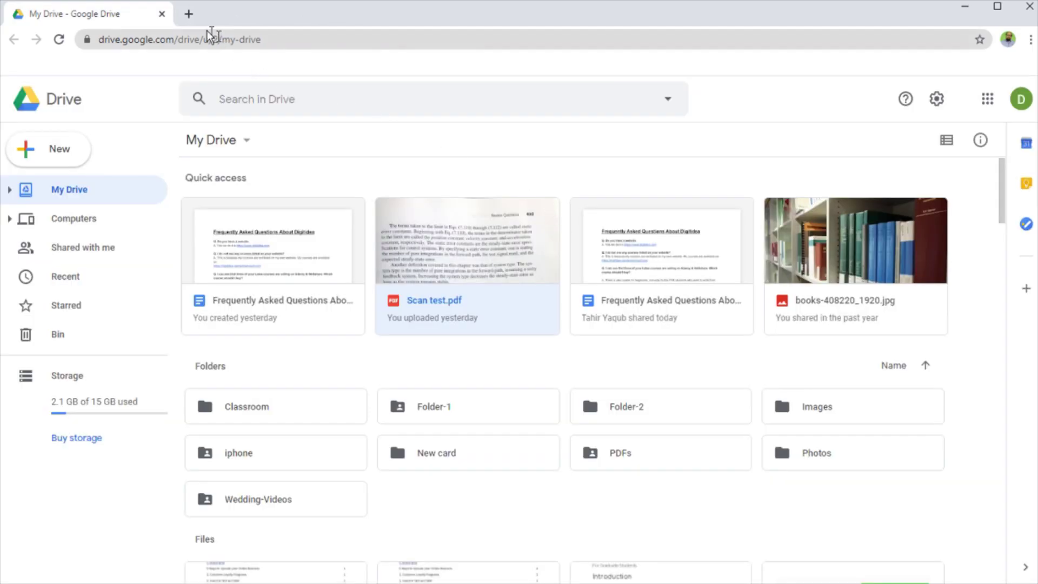
pyautogui.click(190, 14)
pyautogui.click(306, 44)
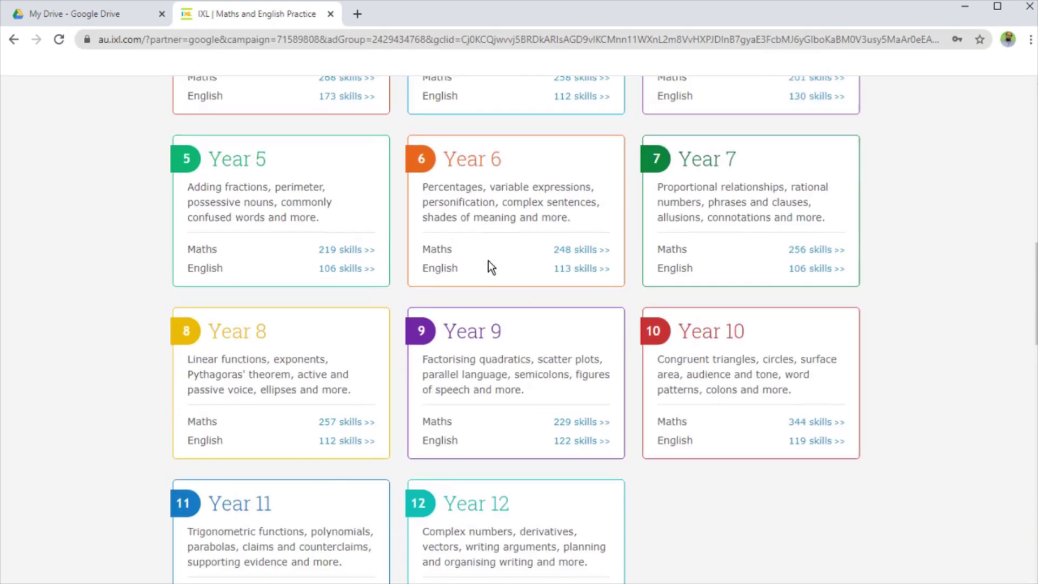
pyautogui.scroll(1, 489, 260)
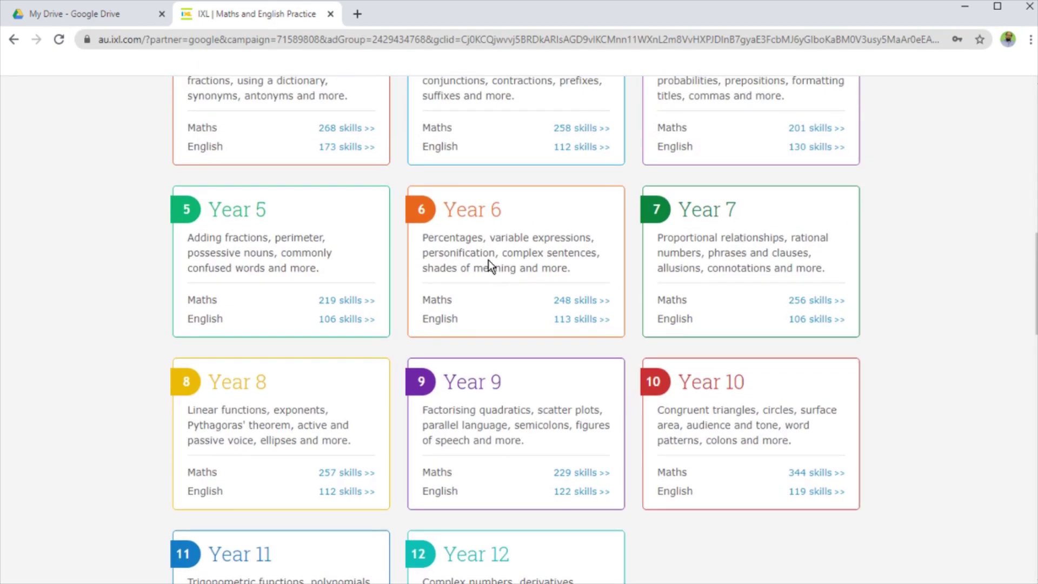
pyautogui.scroll(1, 489, 261)
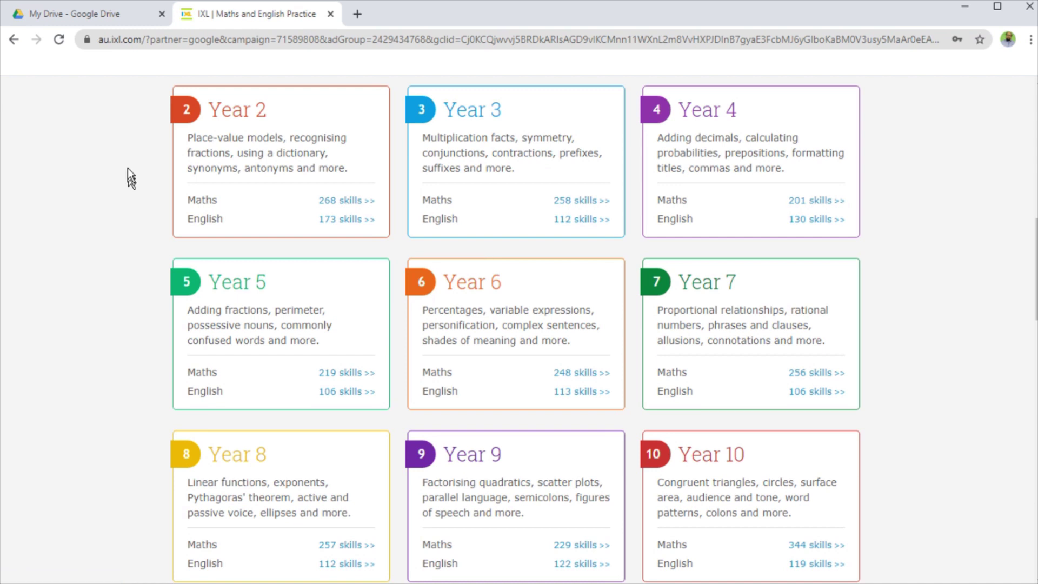
# Create a blank Google Doc from My Drive, close it, and return to the IXL tab
pyautogui.click(84, 15)
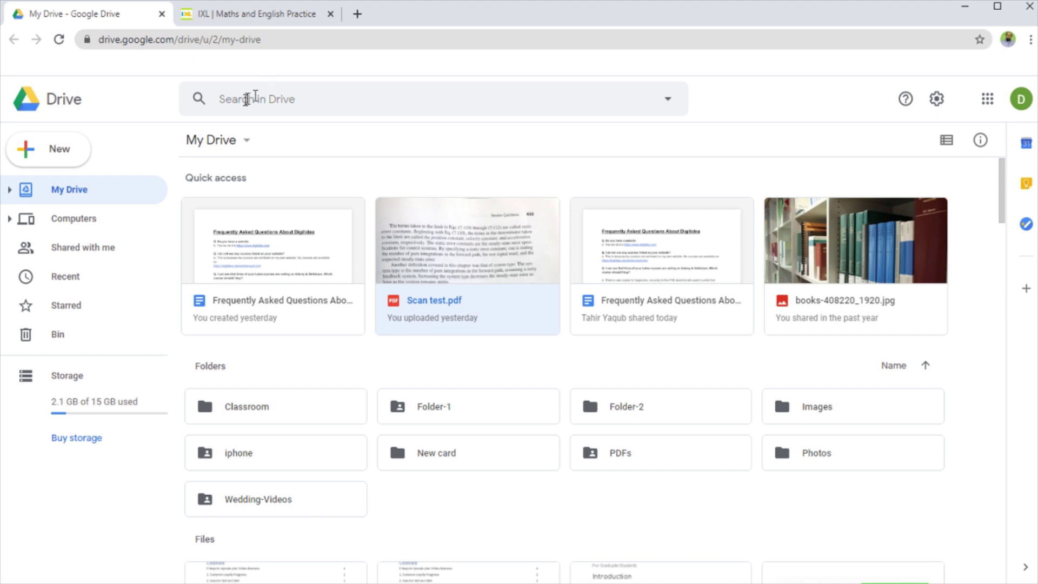
pyautogui.click(59, 151)
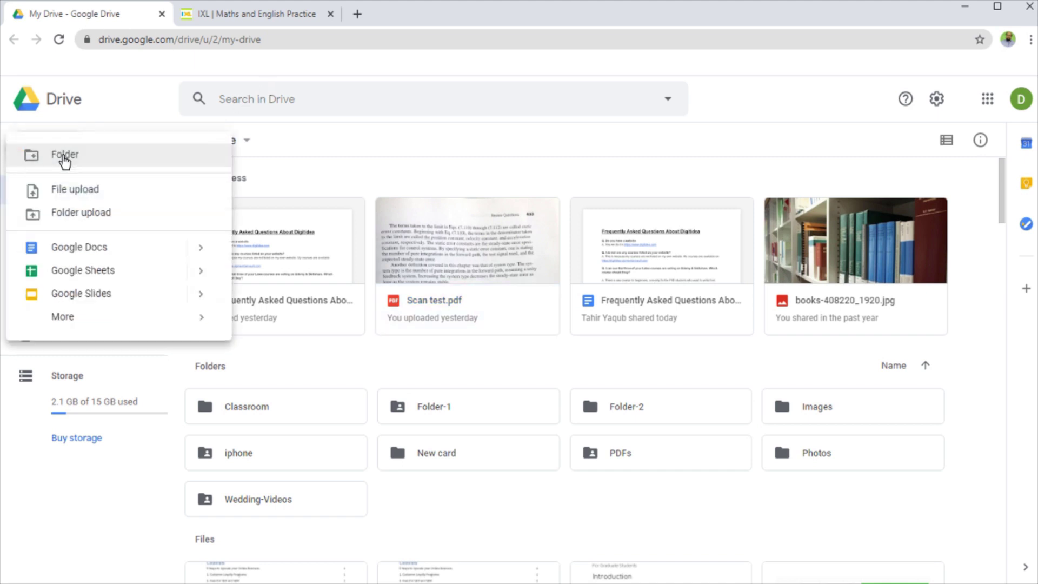
pyautogui.click(105, 255)
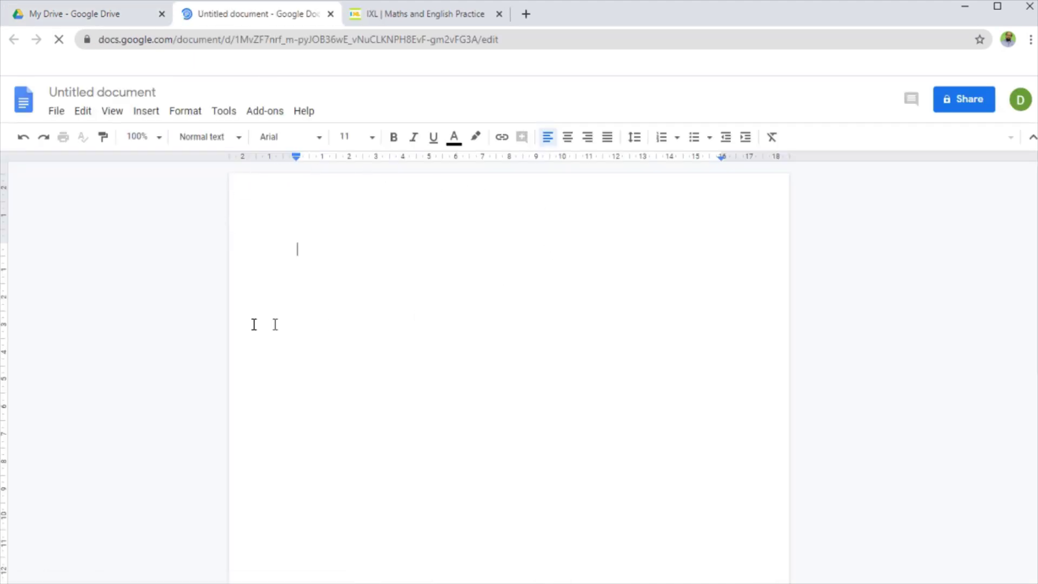
pyautogui.click(331, 14)
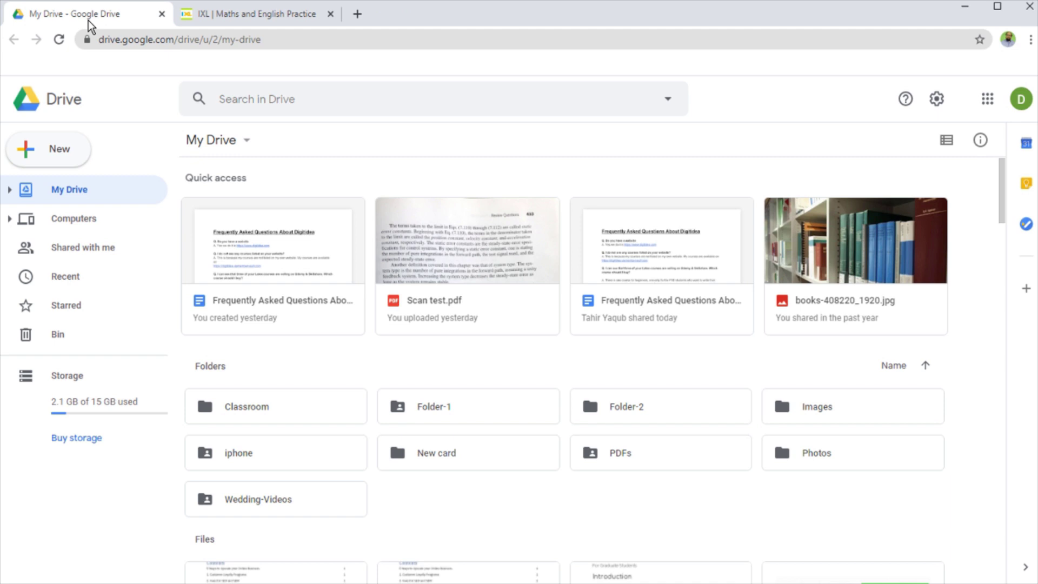
pyautogui.click(287, 20)
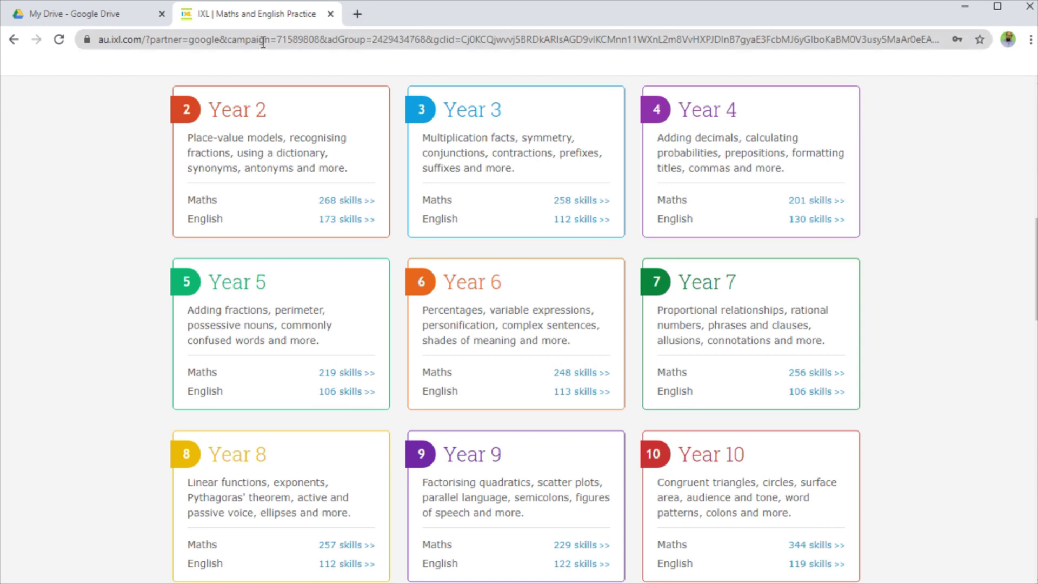
# Start a document with doc.new, paste 'Capture Your new idea', and use it as the title
pyautogui.click(357, 14)
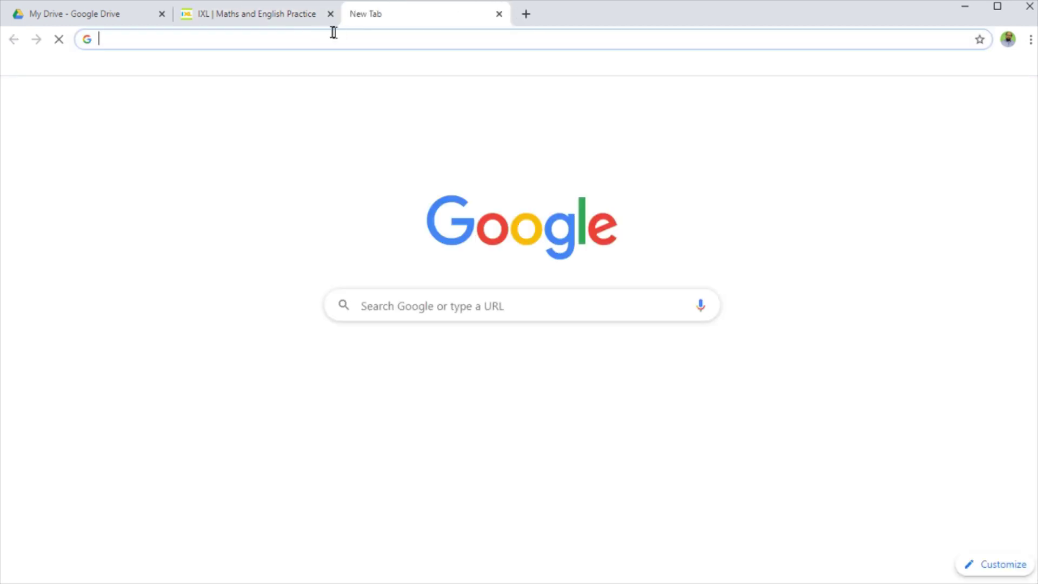
pyautogui.write('doc.new')
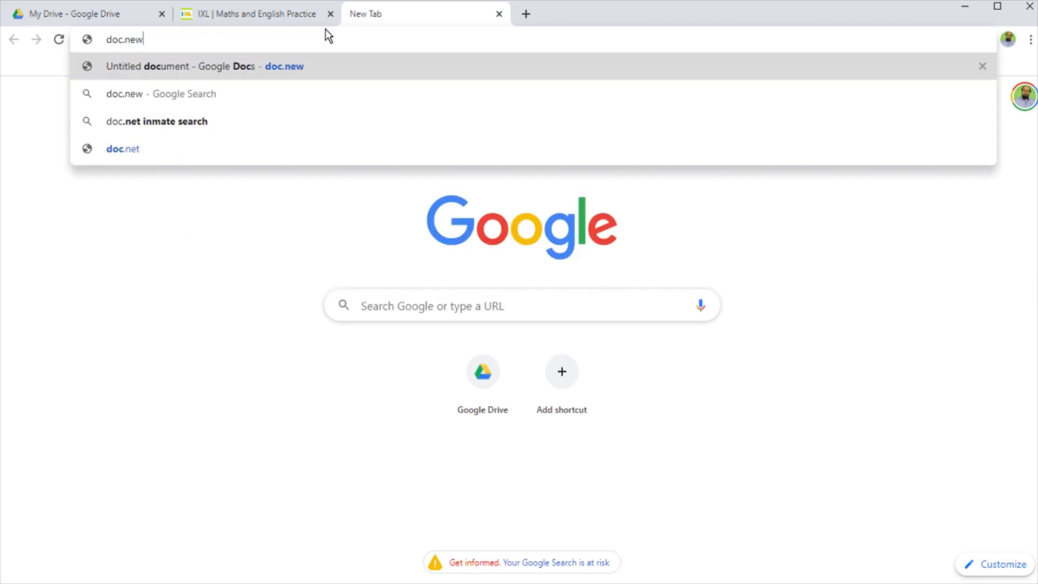
pyautogui.press('Return')
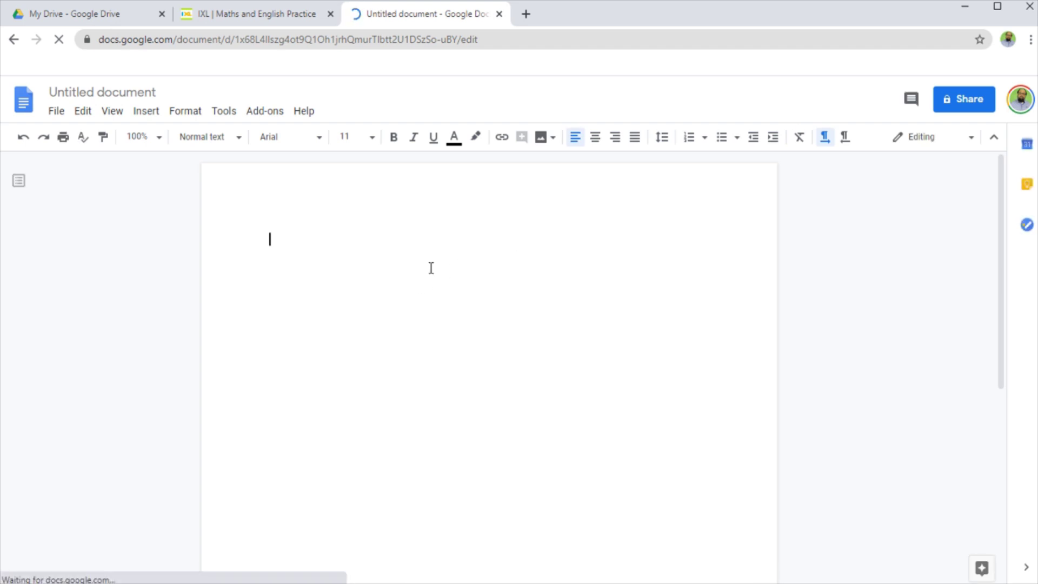
pyautogui.write('Capture Your new idea')
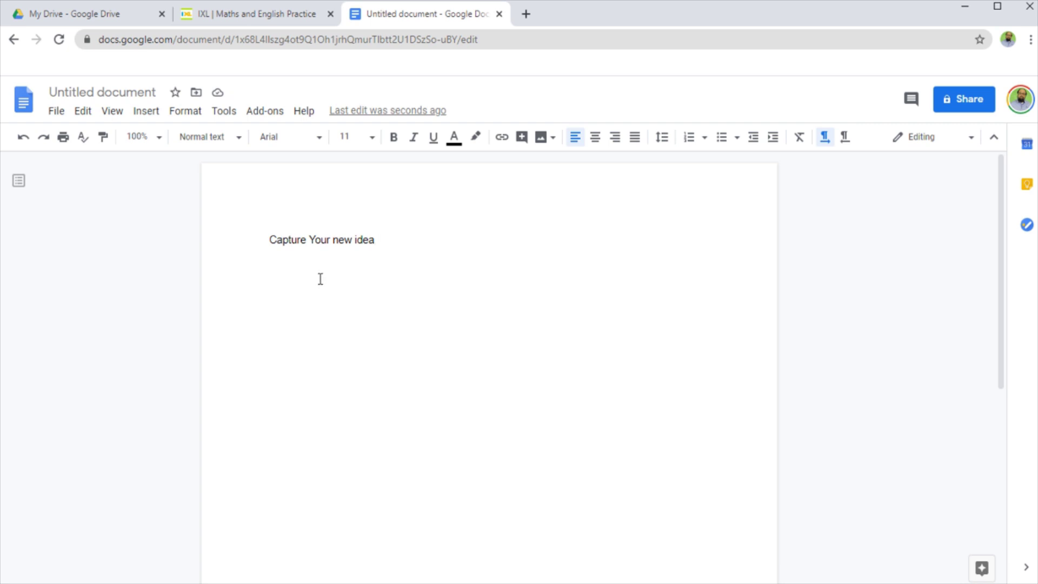
pyautogui.click(138, 92)
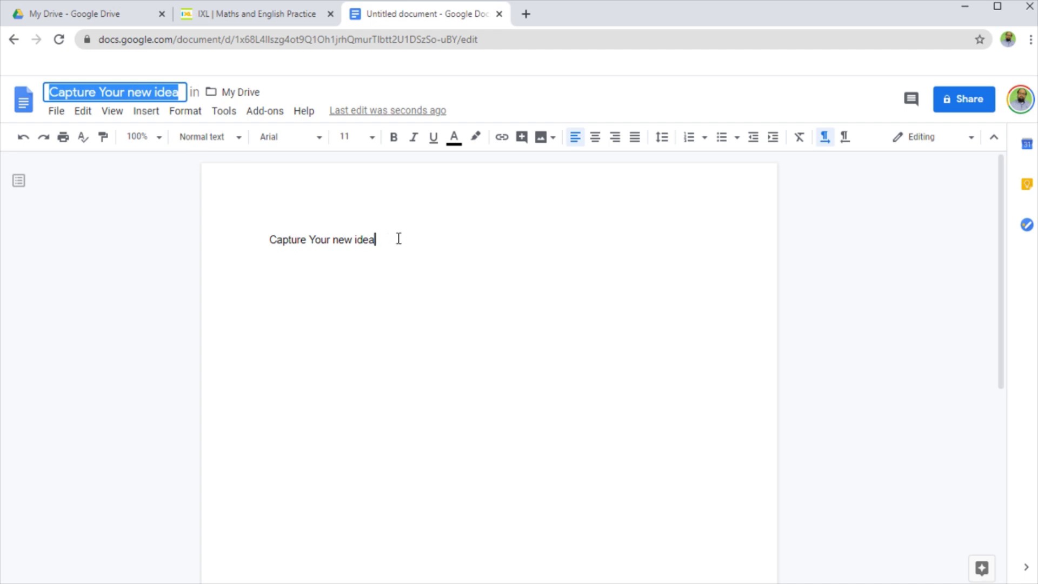
pyautogui.press('Return')
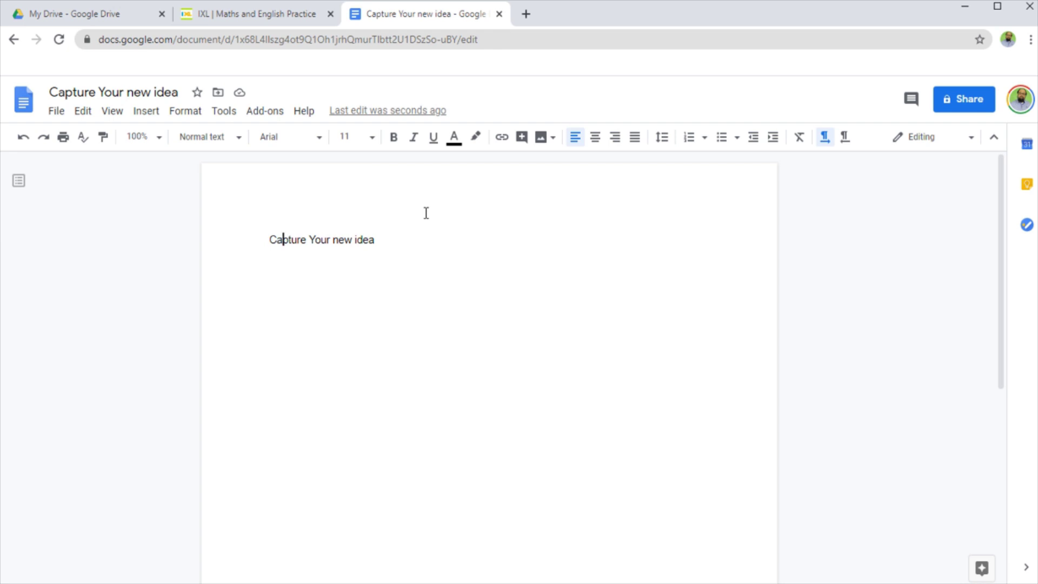
# Close the quick-notes and IXL tabs, then create a blank Google Doc from My Drive
pyautogui.click(499, 14)
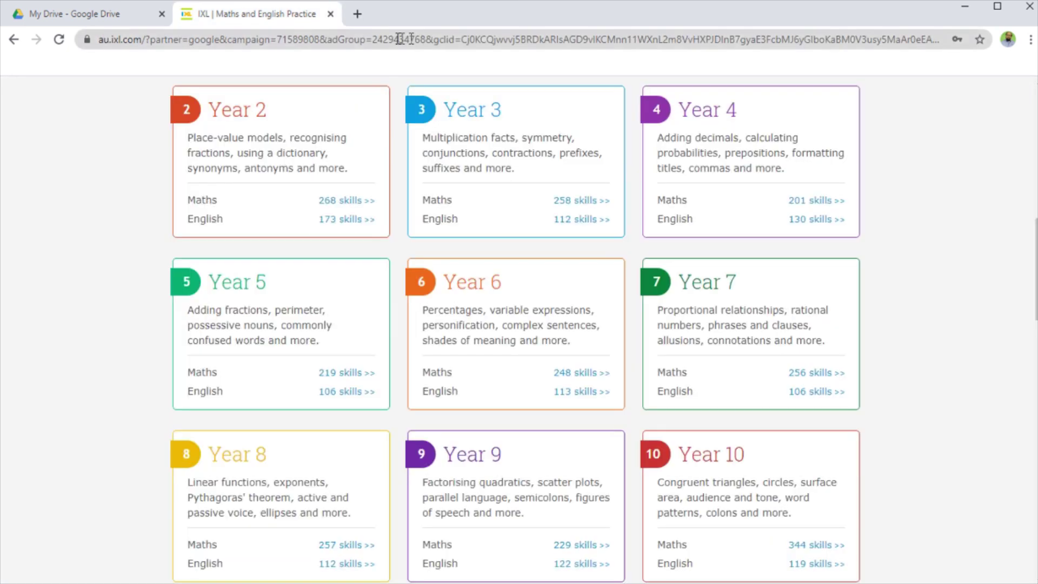
pyautogui.click(331, 14)
pyautogui.click(69, 152)
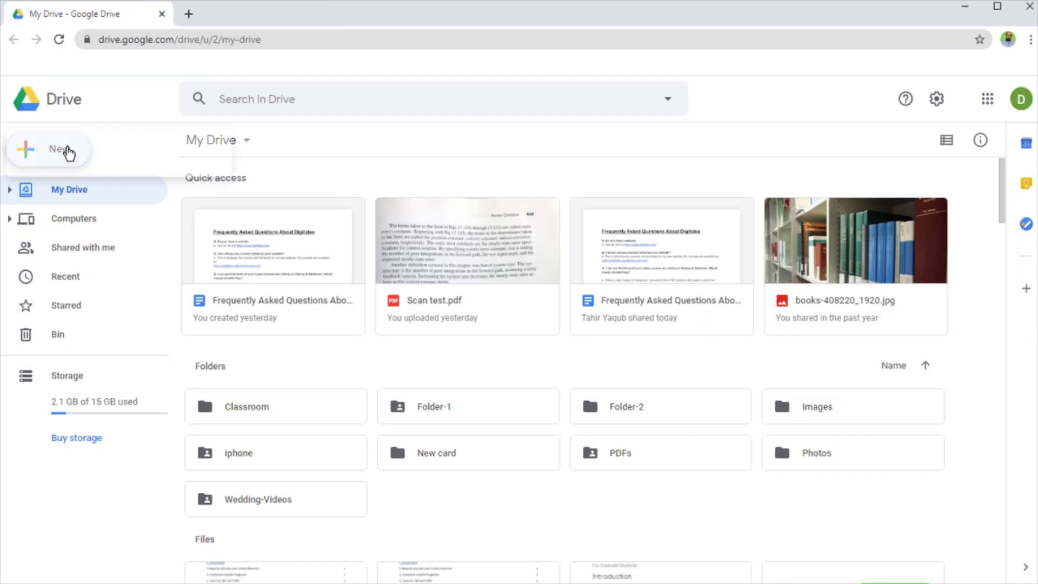
pyautogui.click(88, 250)
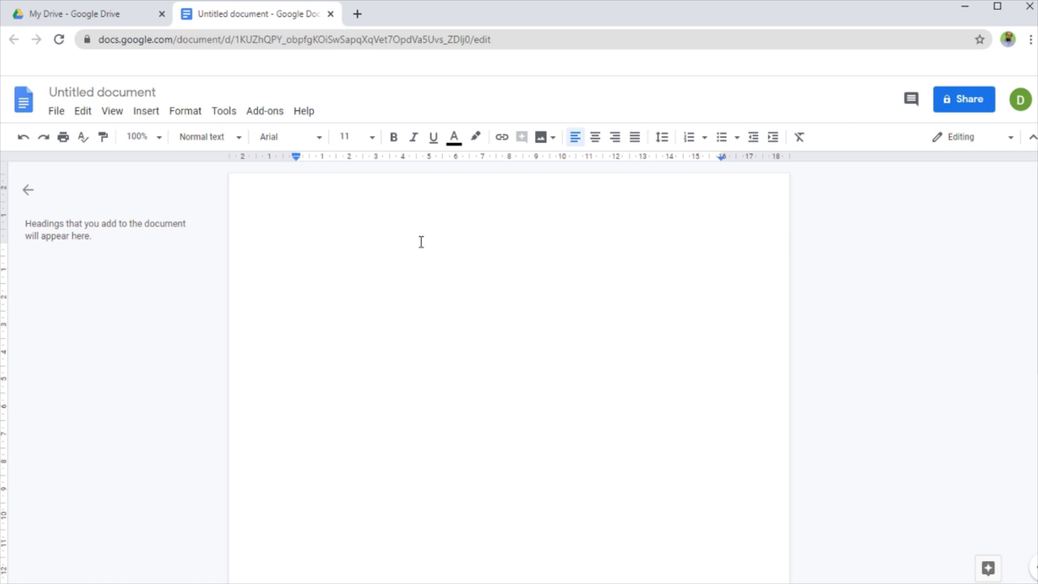
# Enable Tools > Voice typing, dictate the productivity-tips sentence, and end it with a period
pyautogui.click(230, 114)
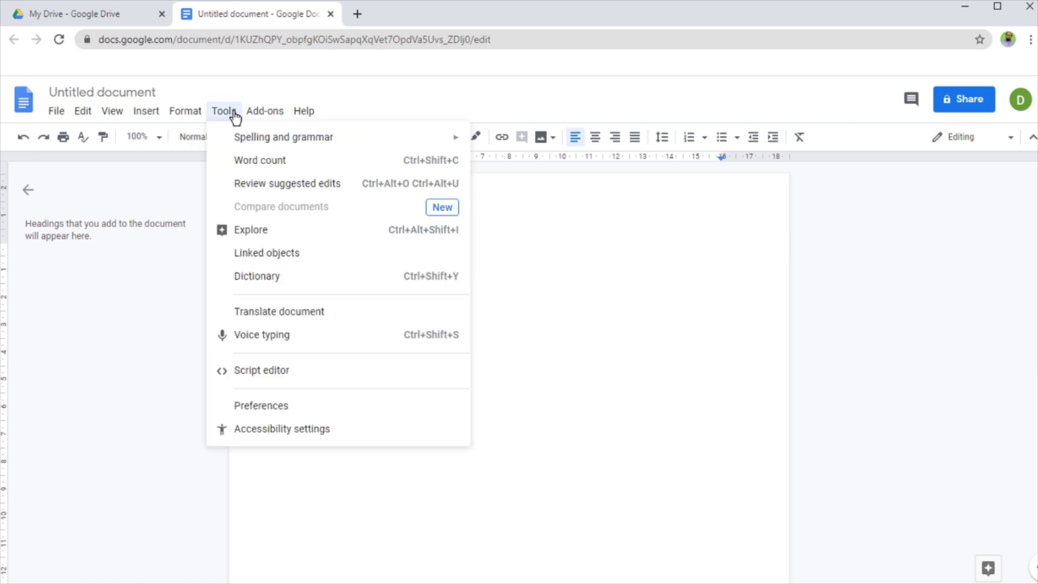
pyautogui.click(259, 336)
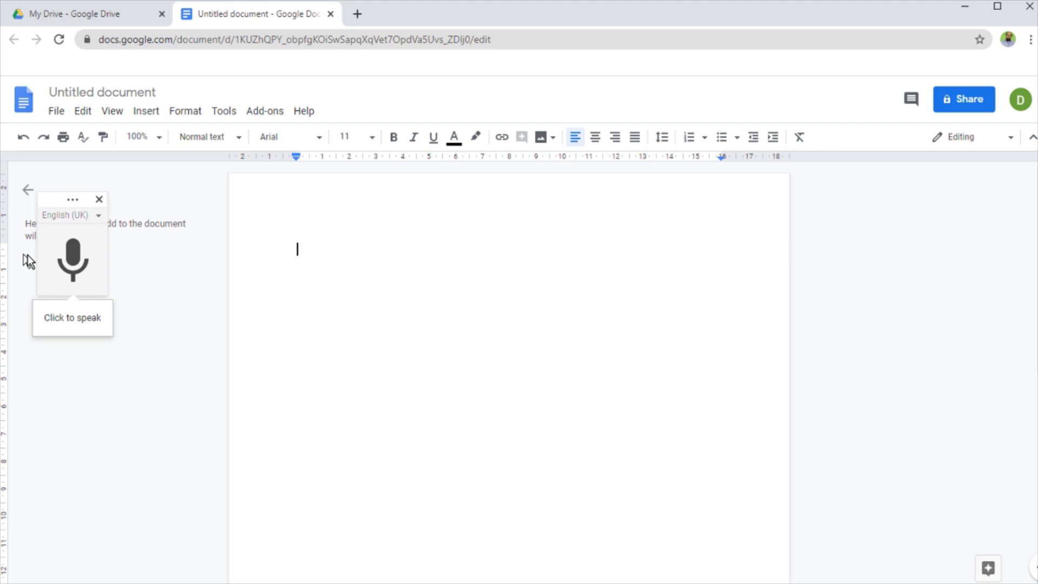
pyautogui.click(75, 269)
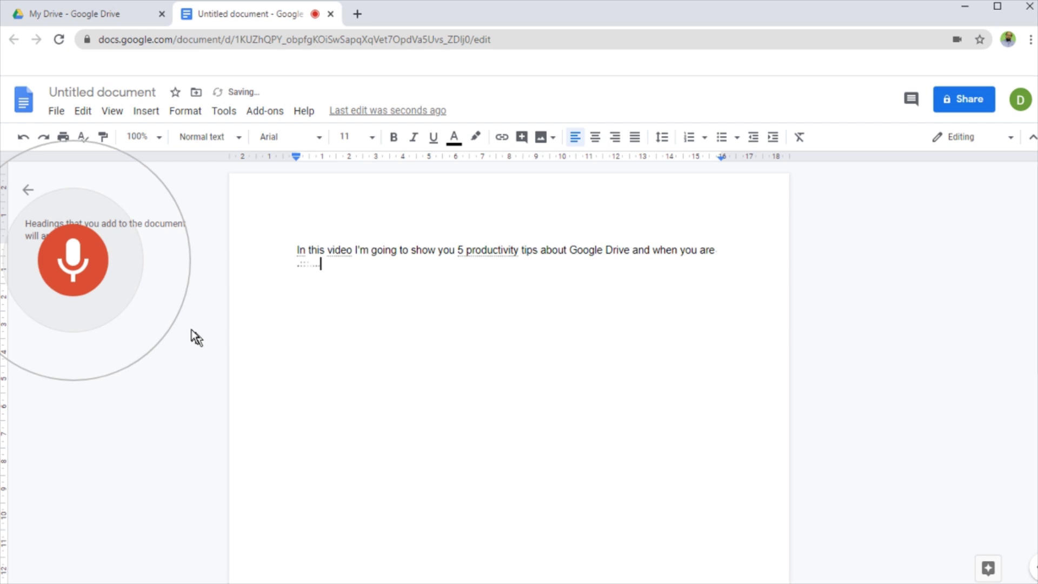
pyautogui.click(82, 275)
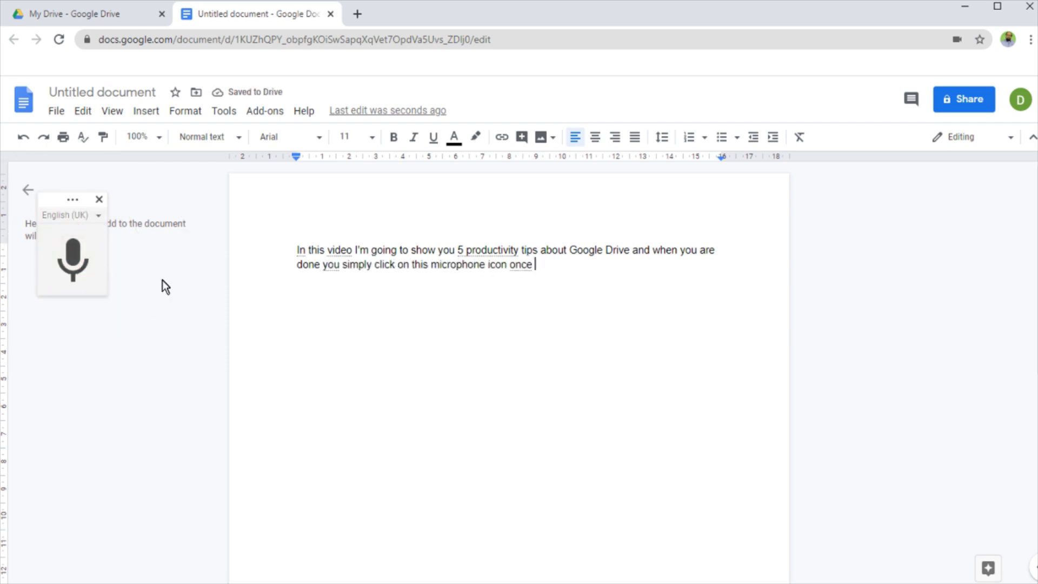
pyautogui.click(534, 275)
pyautogui.write('.')
# Close the dictated Untitled document and open Frequently Asked Questions About Digitidea from Quick access
pyautogui.click(331, 15)
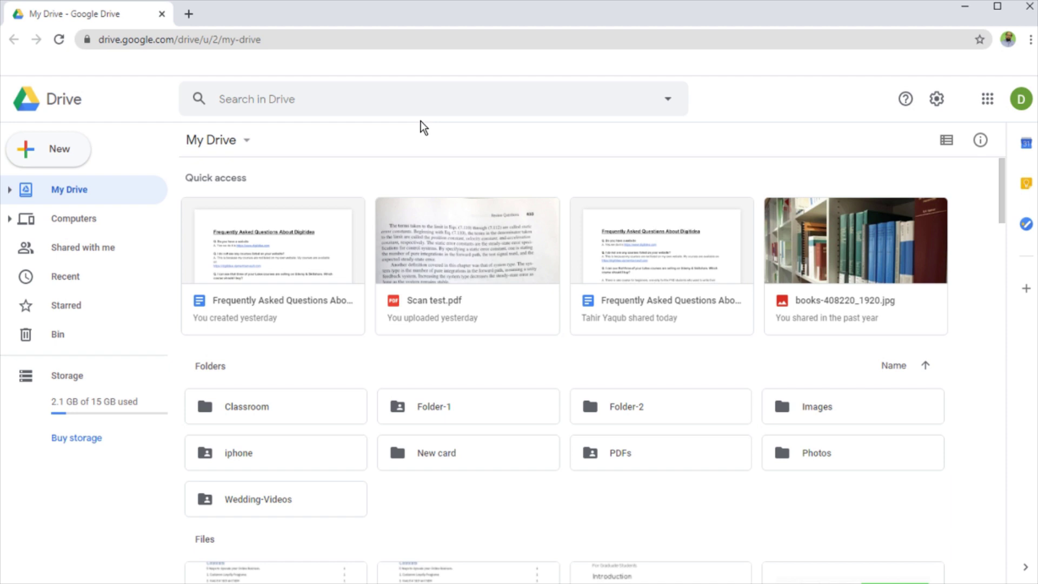
pyautogui.click(292, 261)
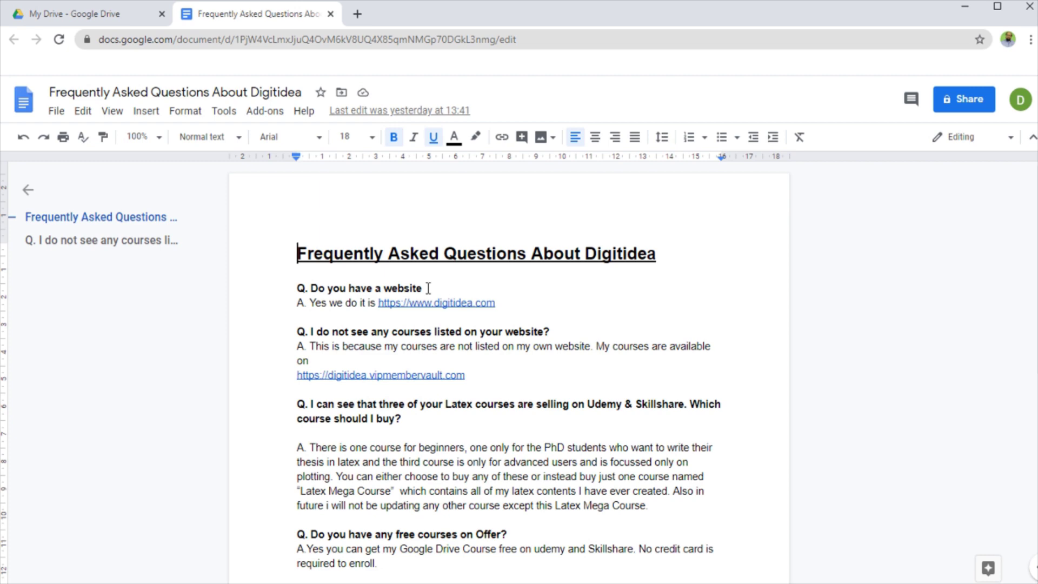
pyautogui.scroll(-1, 428, 288)
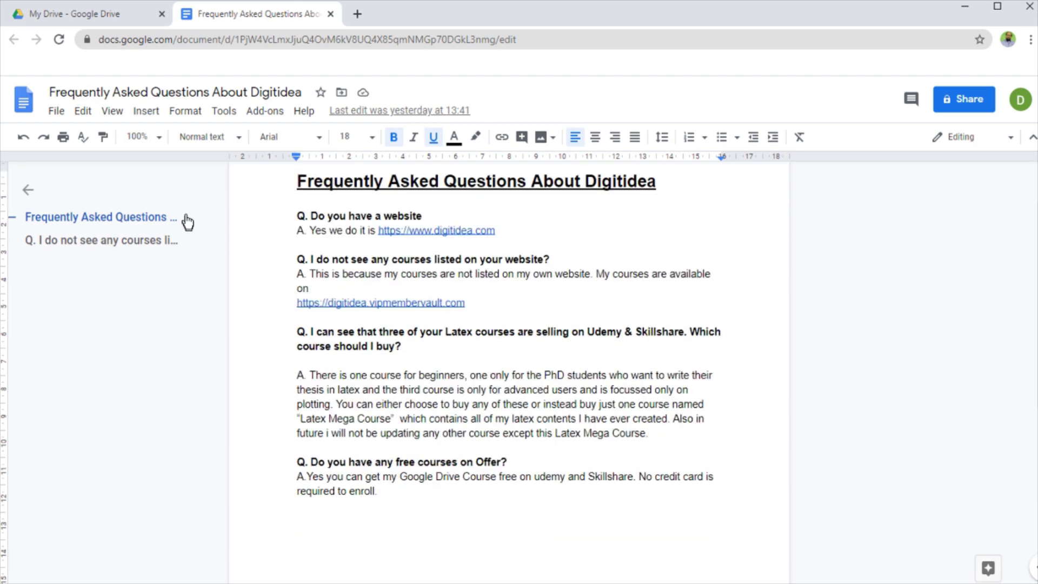
pyautogui.scroll(1, 495, 282)
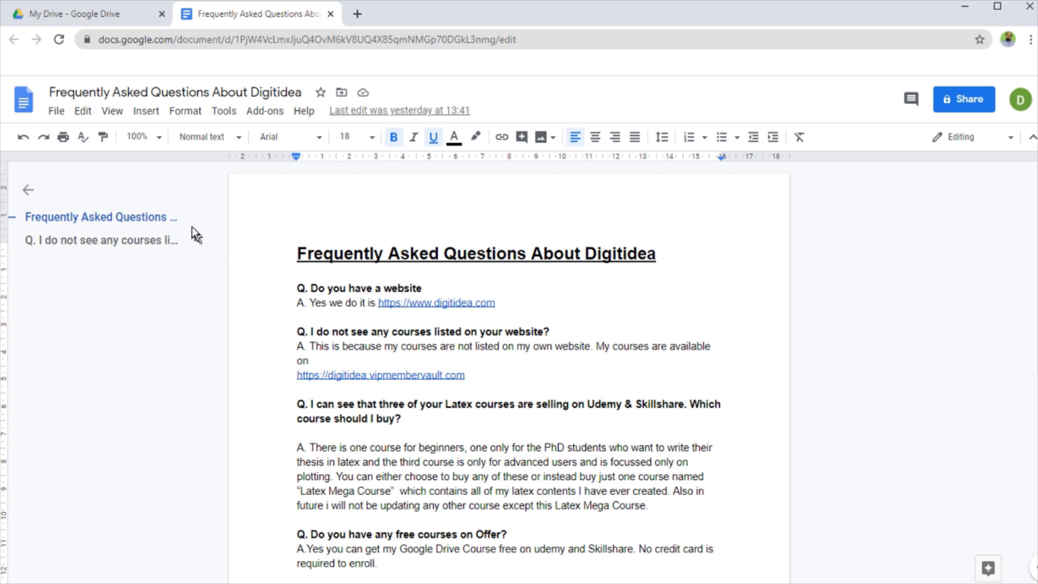
# Publish the FAQ document with File > Publish to the web, confirming with OK
pyautogui.click(56, 112)
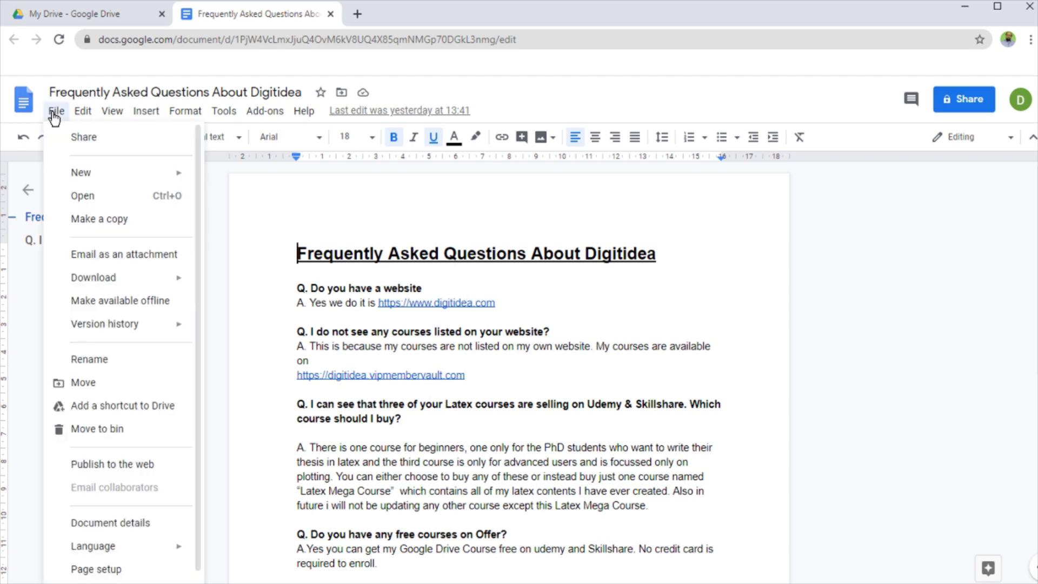
pyautogui.click(145, 471)
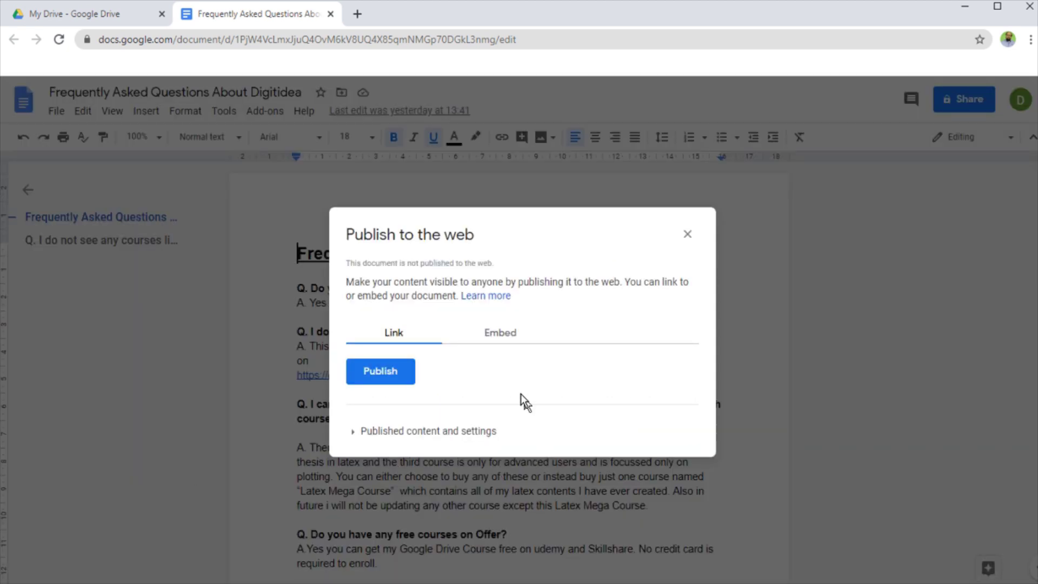
pyautogui.click(352, 433)
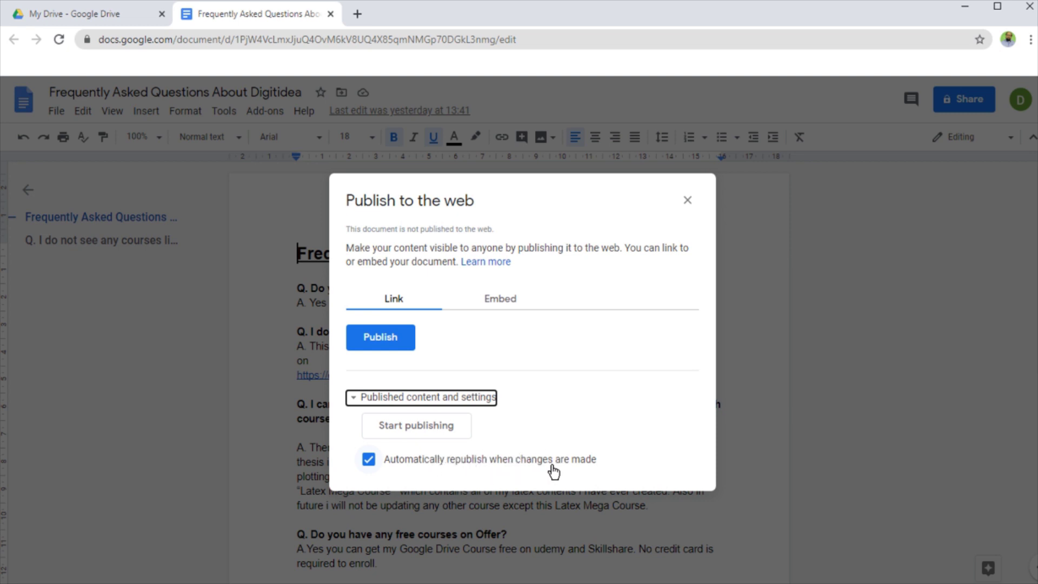
pyautogui.click(381, 341)
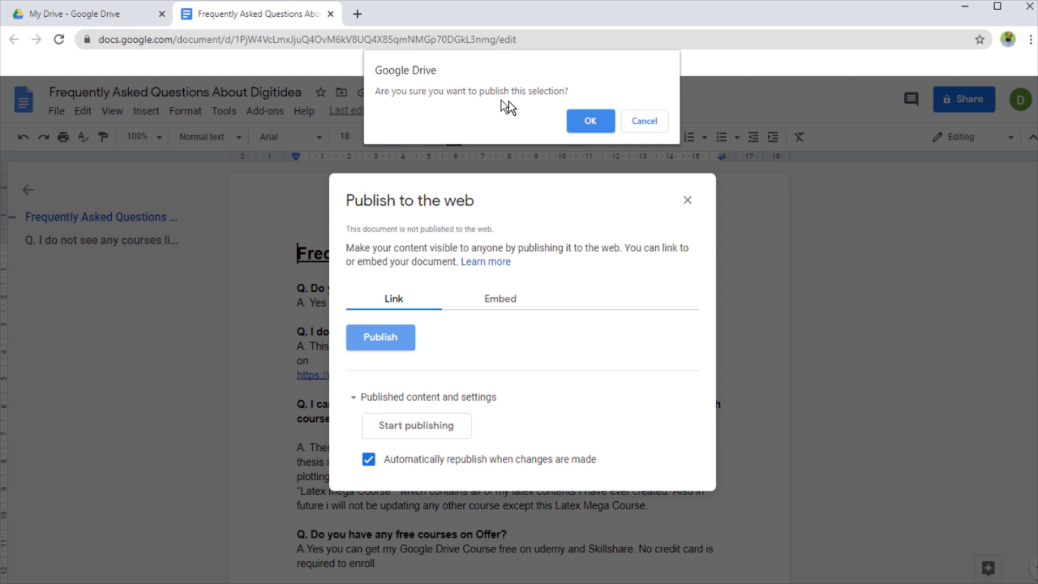
pyautogui.click(602, 122)
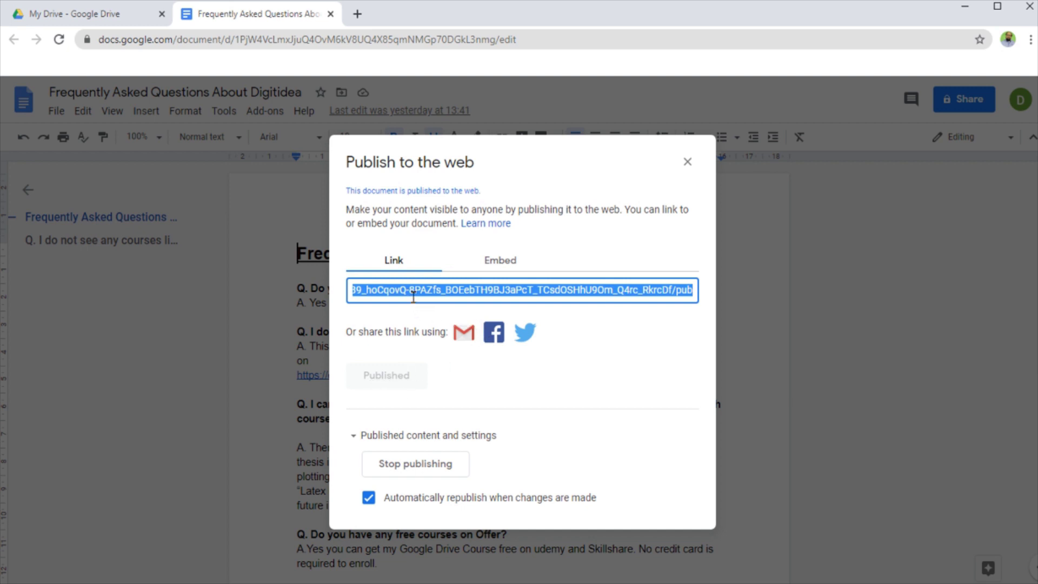
pyautogui.click(544, 296)
# Close the Publish to the web dialog and the FAQ tab to return to My Drive
pyautogui.click(688, 163)
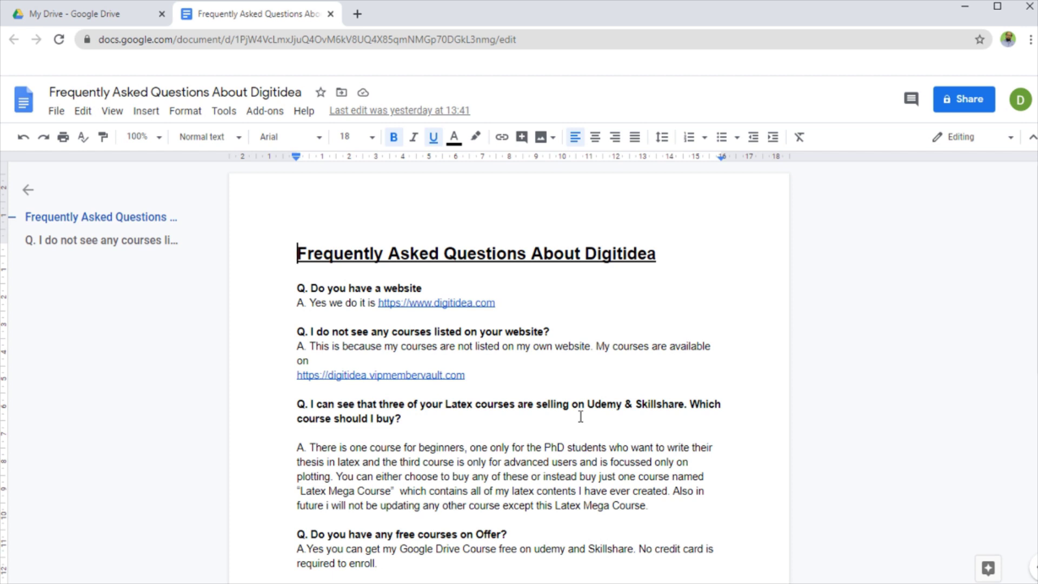
pyautogui.hotkey('ctrl', 'w')
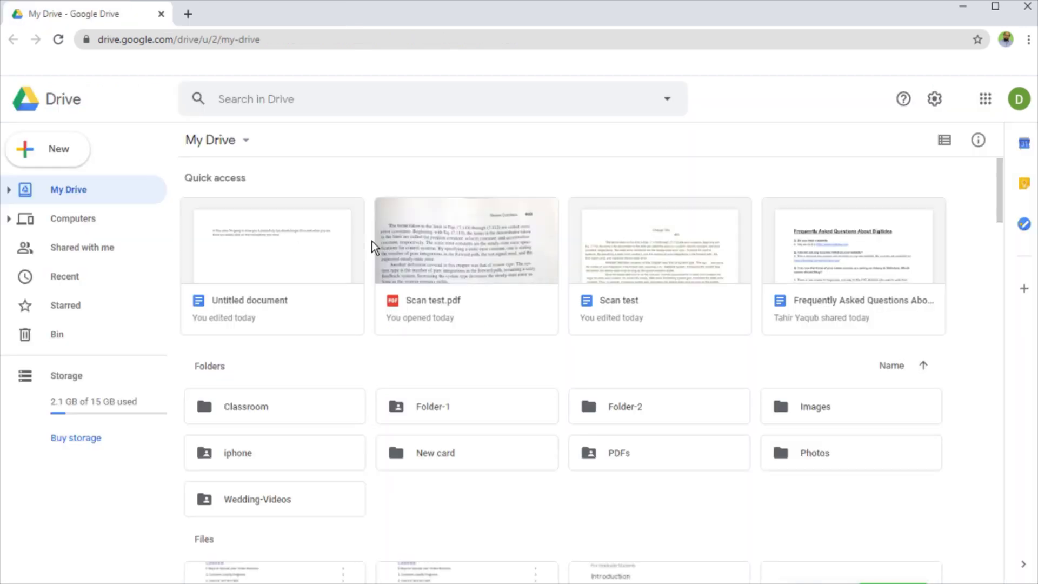